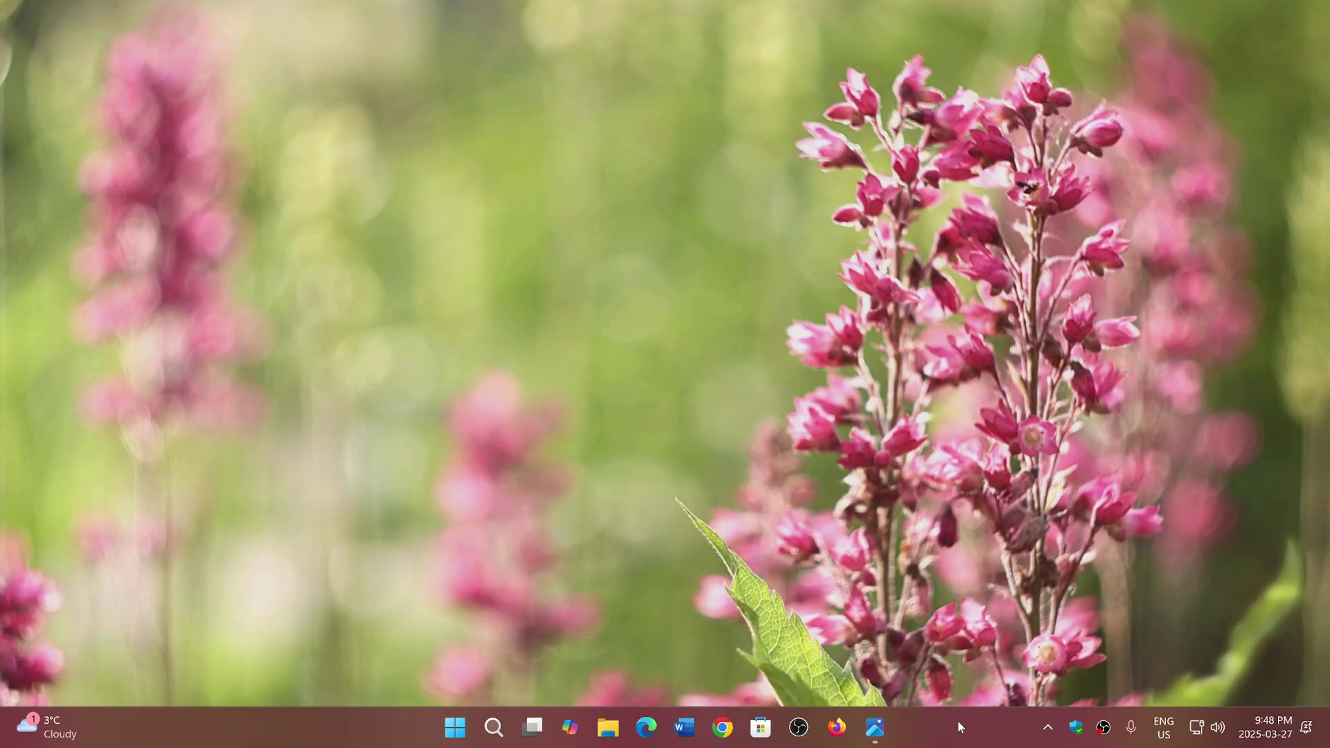
Restore the Windows-Setup-ReFS.jpg screenshot with its NTFS and ReFS format dialog from the taskbar
{"action": "left_click", "coordinate": [875, 728]}
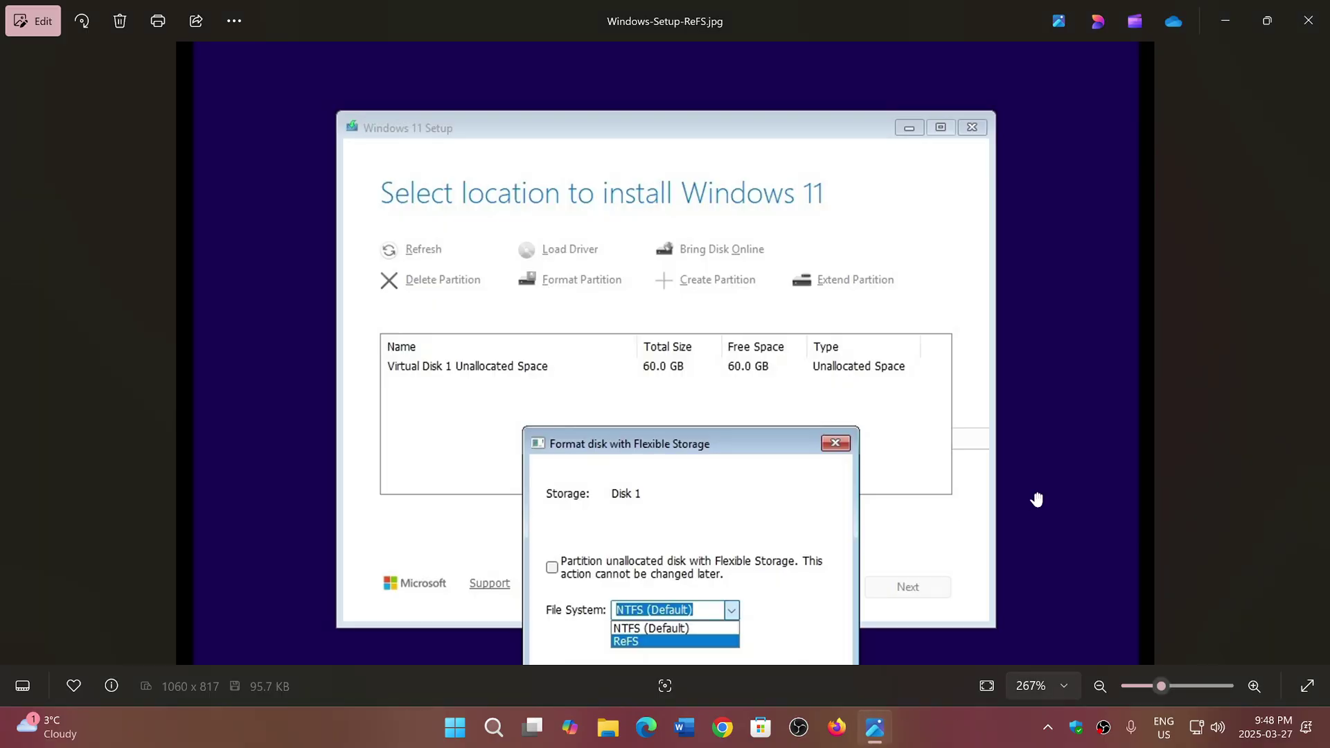